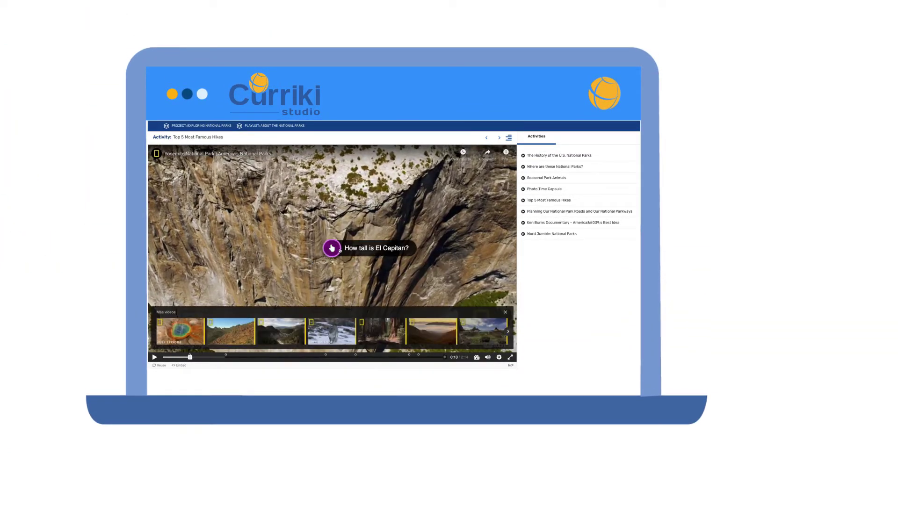
- Preview the video's El Capitan question and check the Kenai Fjords quiz answer
left_click(333, 247)
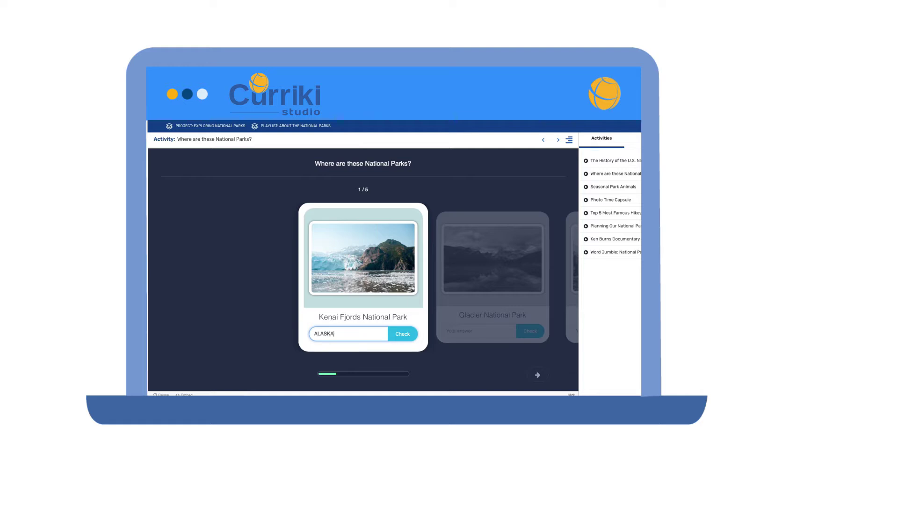
left_click(402, 334)
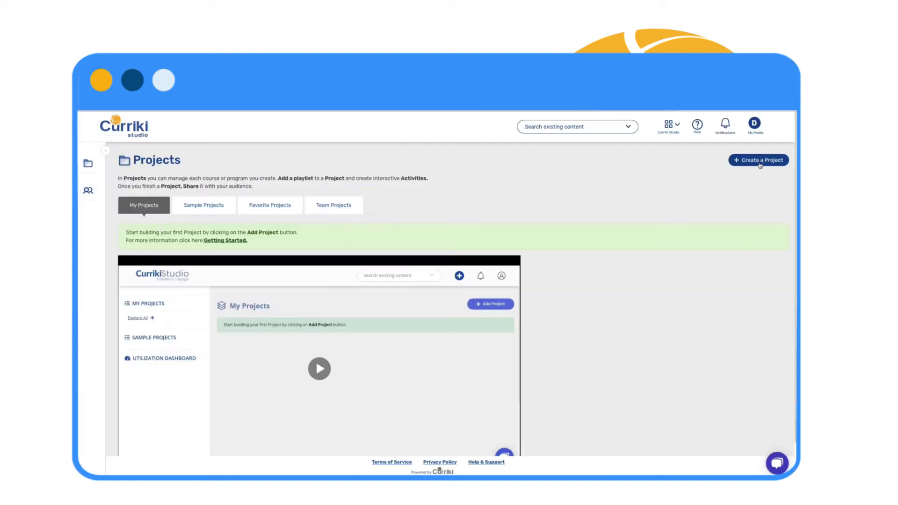
- Add a Multimedia Interactive Video activity to the About The National Parks playlist
left_click(761, 162)
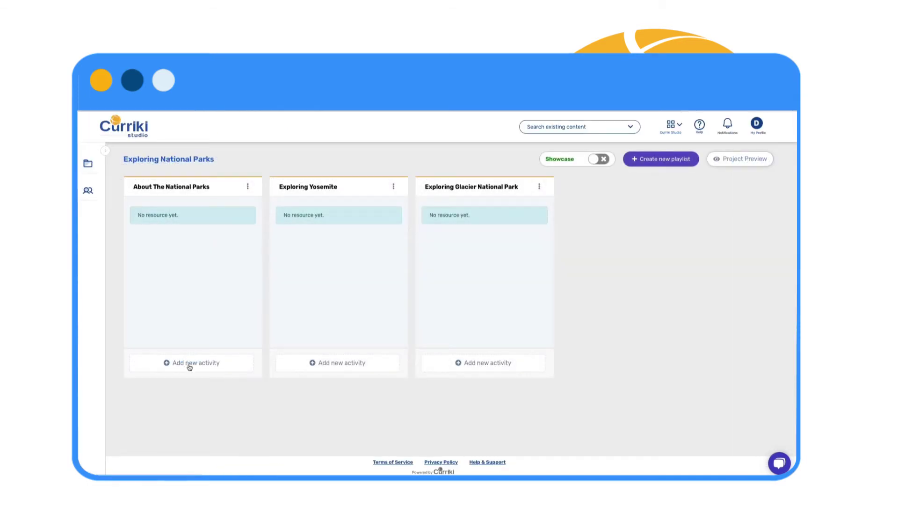
left_click(191, 363)
scroll(568, 373, "down", 1)
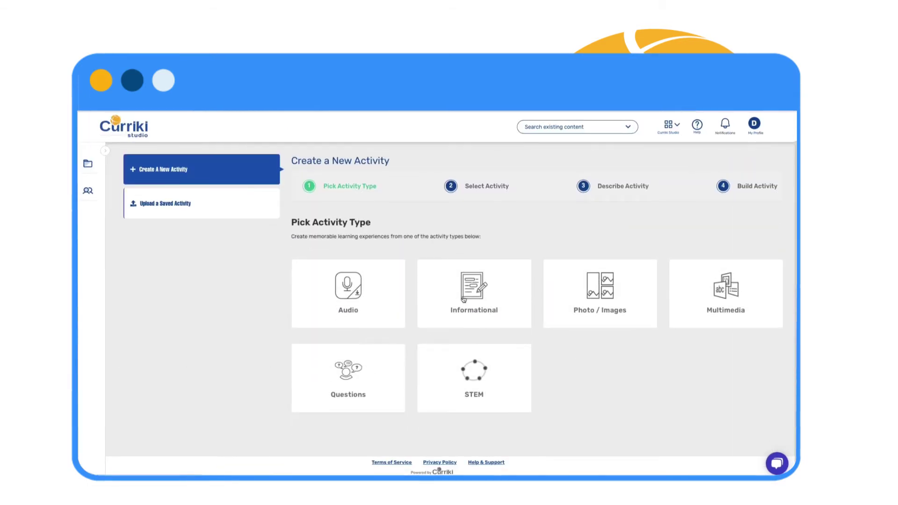
left_click(719, 303)
scroll(253, 322, "down", 1)
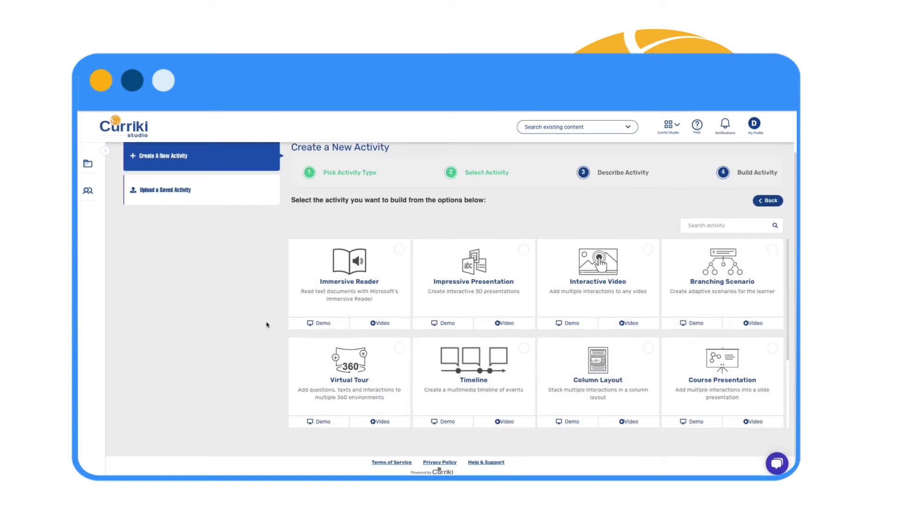
scroll(253, 323, "down", 2)
scroll(624, 391, "down", 1)
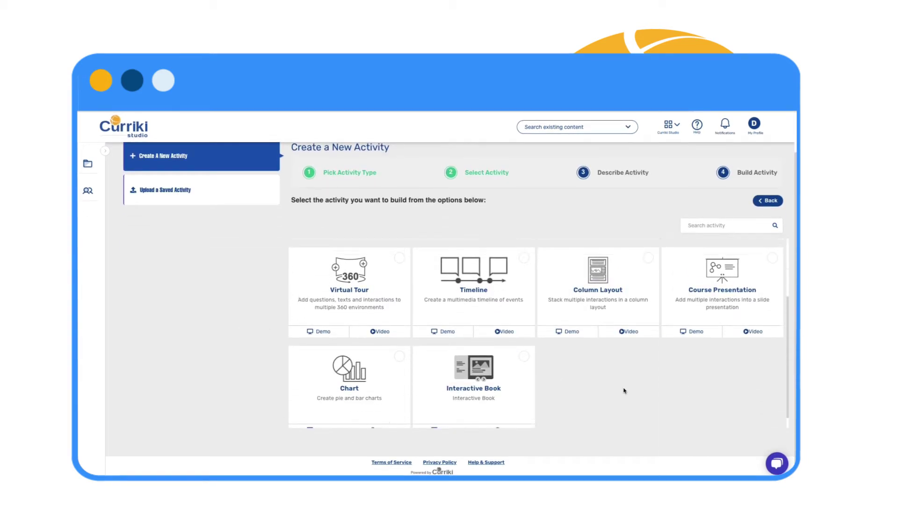
scroll(624, 391, "up", 3)
left_click(621, 286)
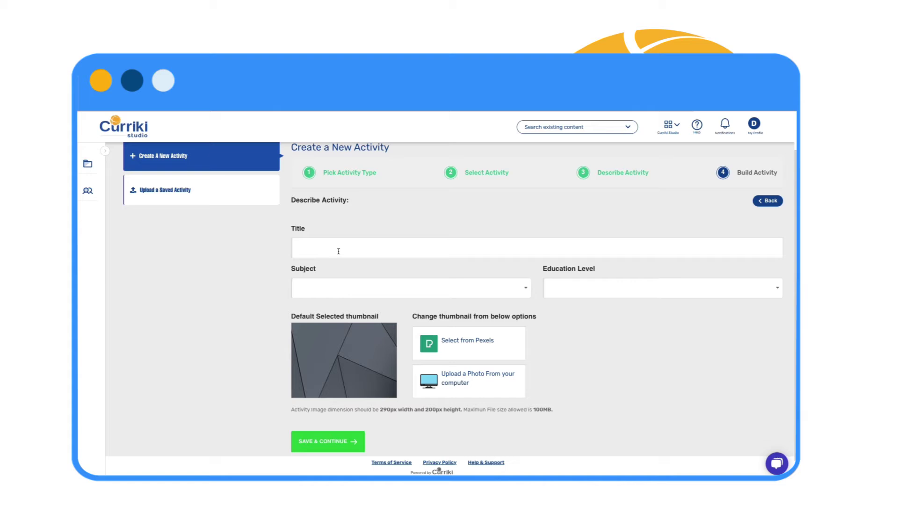
type("Top 5 Most Famous Hikes")
- Set the activity's subject to Science and education level to Grades 9-10
left_click(334, 288)
left_click(330, 354)
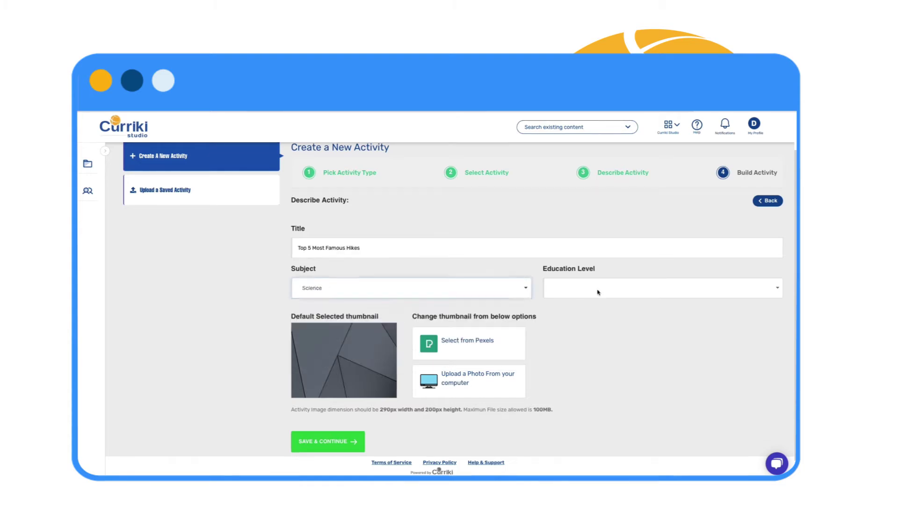
left_click(600, 288)
left_click(578, 340)
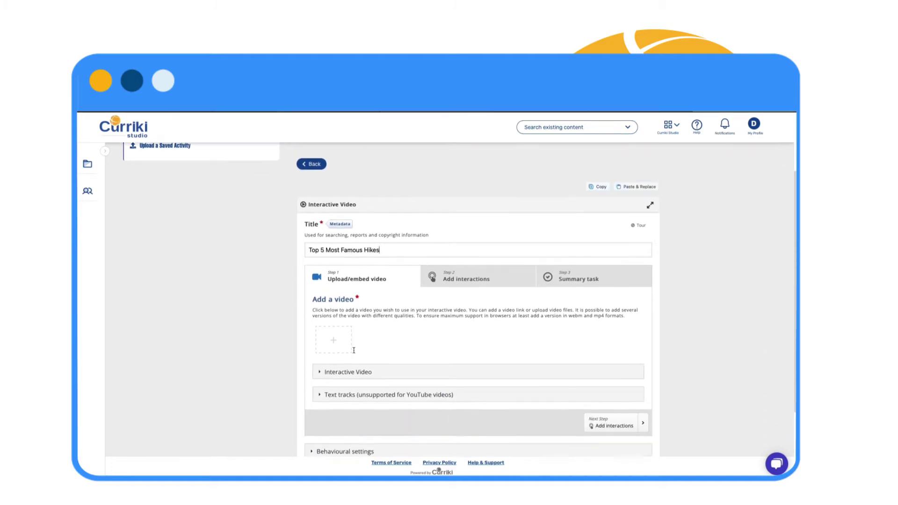
- Embed the Yosemite YouTube video and add a multiple-choice interaction at 0:10
left_click(334, 341)
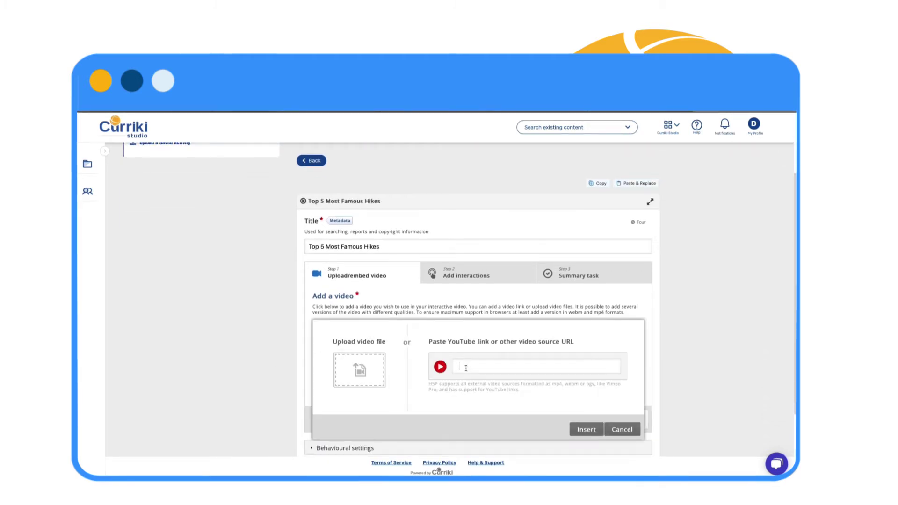
left_click(587, 430)
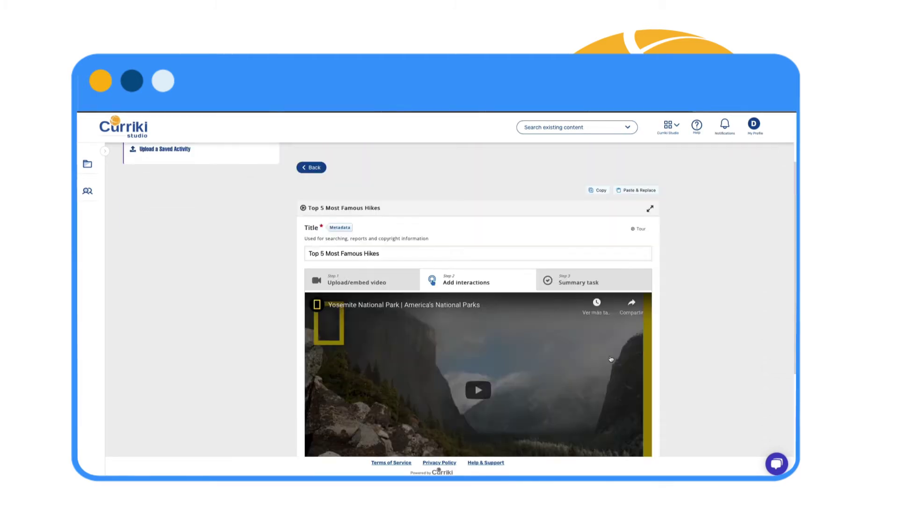
left_click(477, 340)
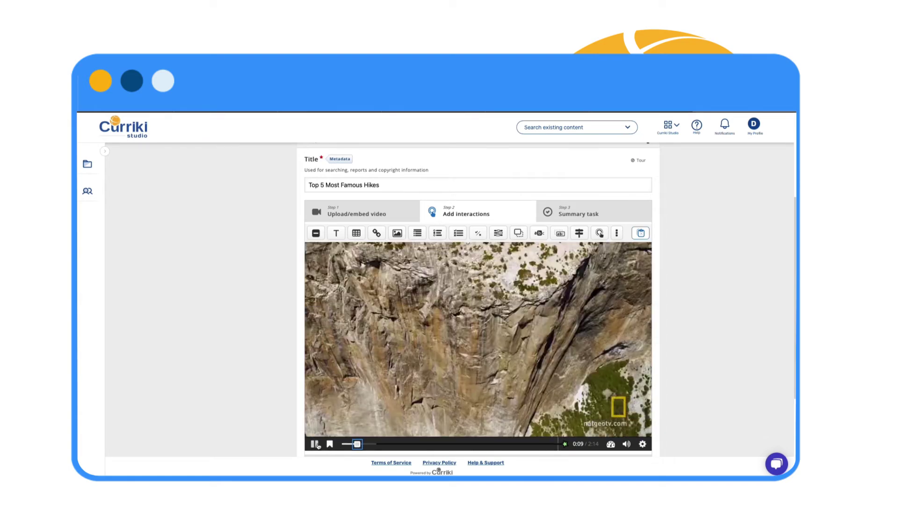
left_click(449, 316)
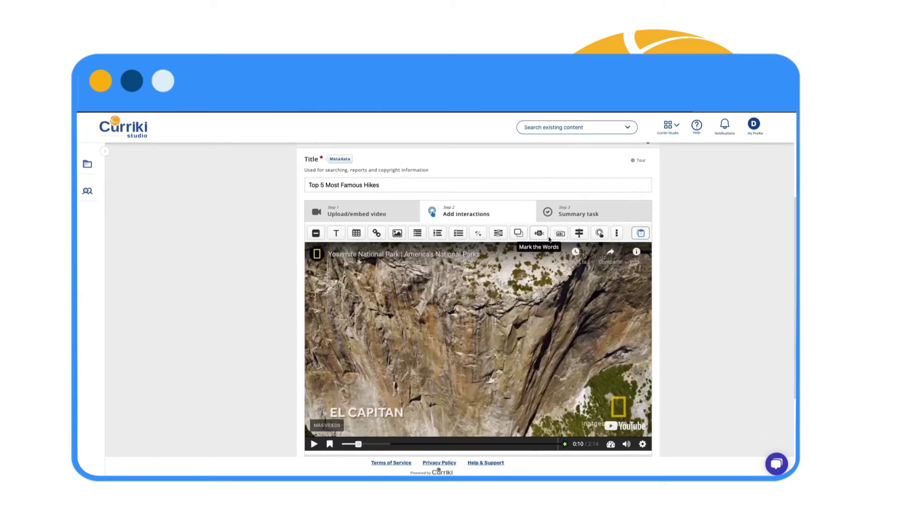
left_click(458, 234)
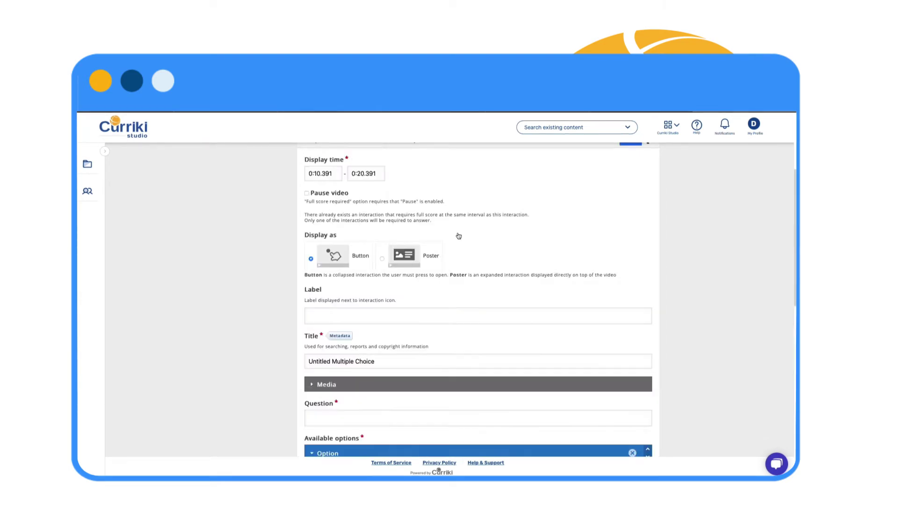
- Write the interaction's label and question, then move Seasonal Park Animals into Exploring Yosemite
left_click(339, 312)
scroll(326, 333, "down", 5)
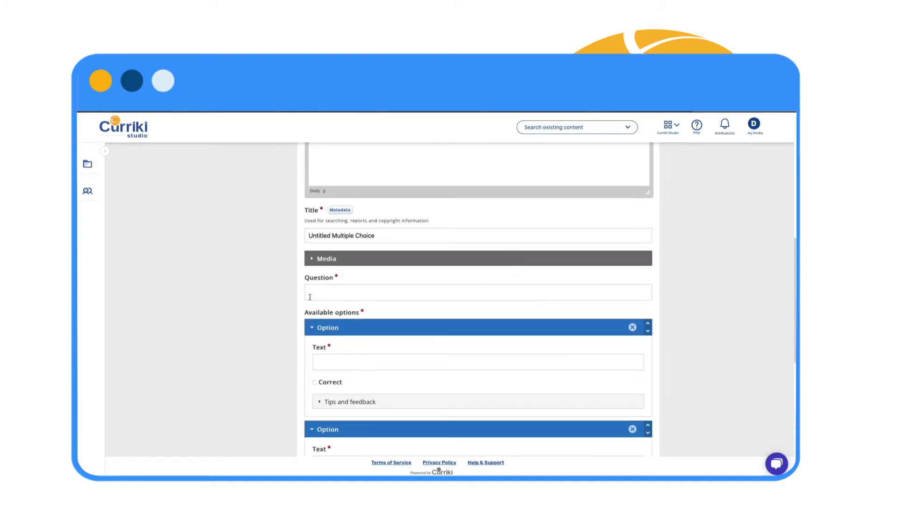
left_click(421, 231)
scroll(333, 281, "down", 5)
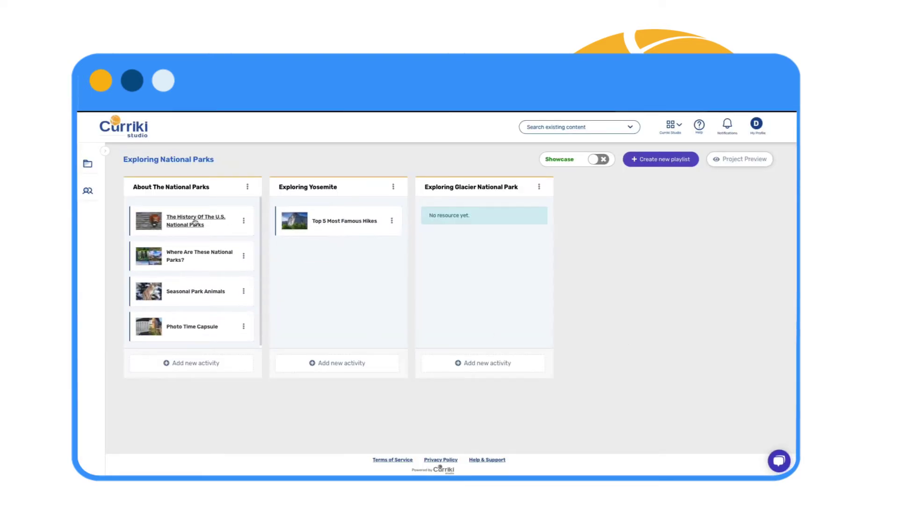
left_click_drag(195, 221, 341, 291)
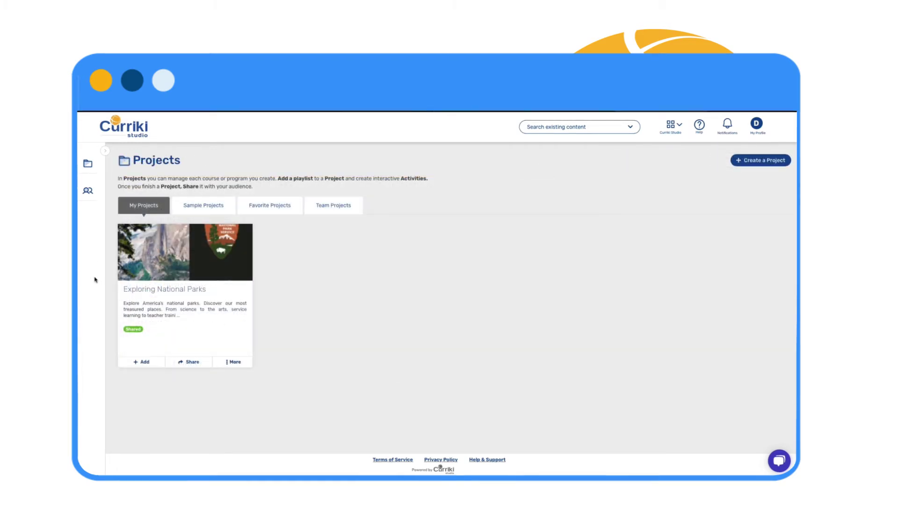
- Share Exploring National Parks, view the embed options, then return to its share link
left_click(231, 363)
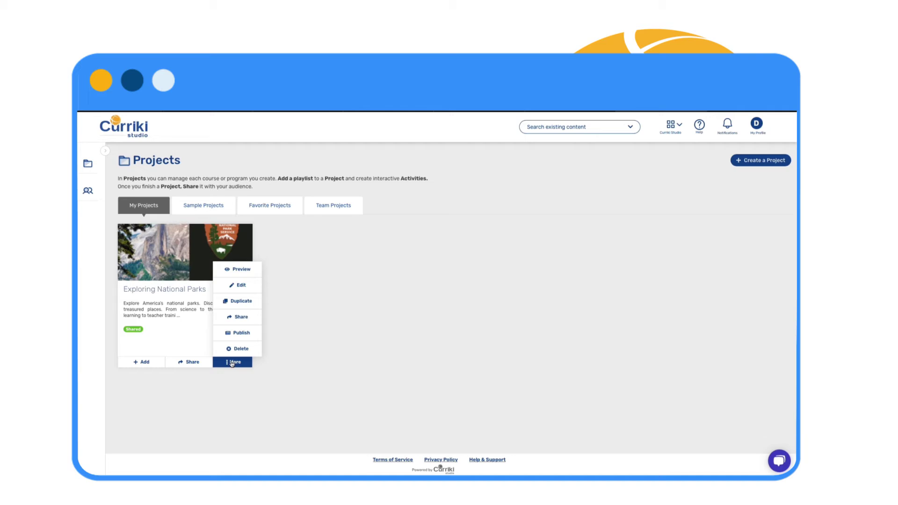
left_click(238, 317)
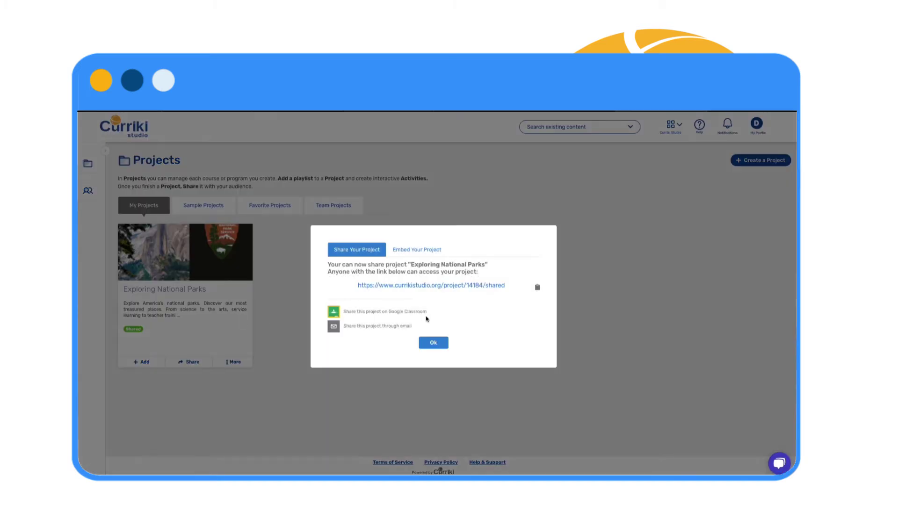
left_click(417, 250)
left_click(356, 250)
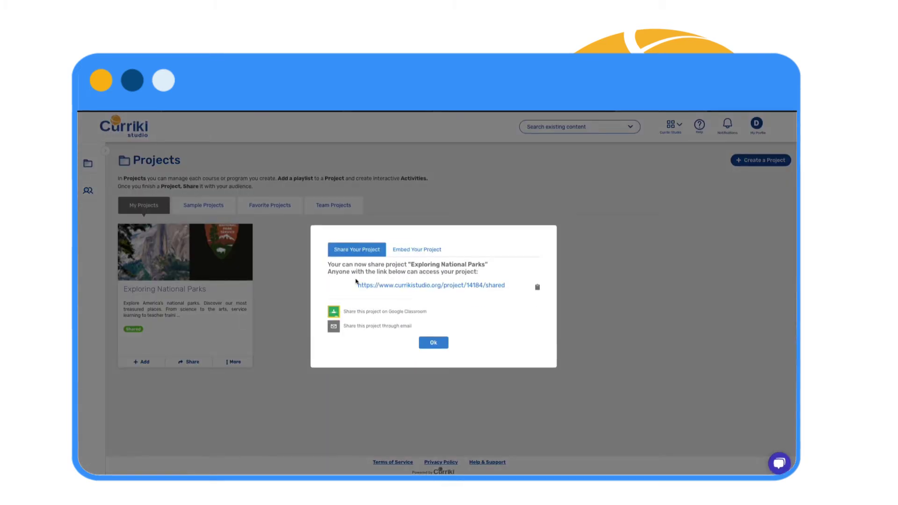